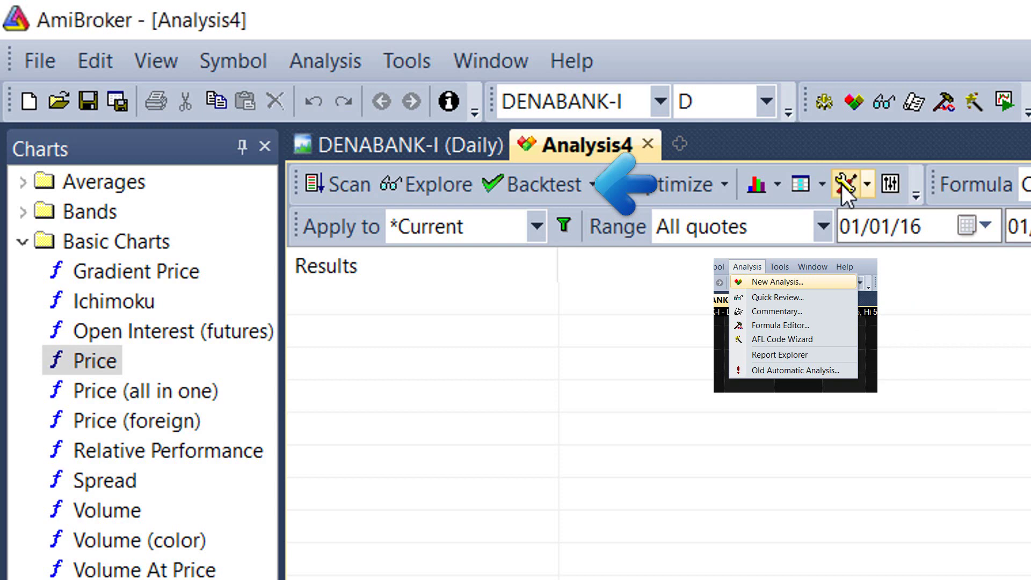
pyautogui.click(843, 184)
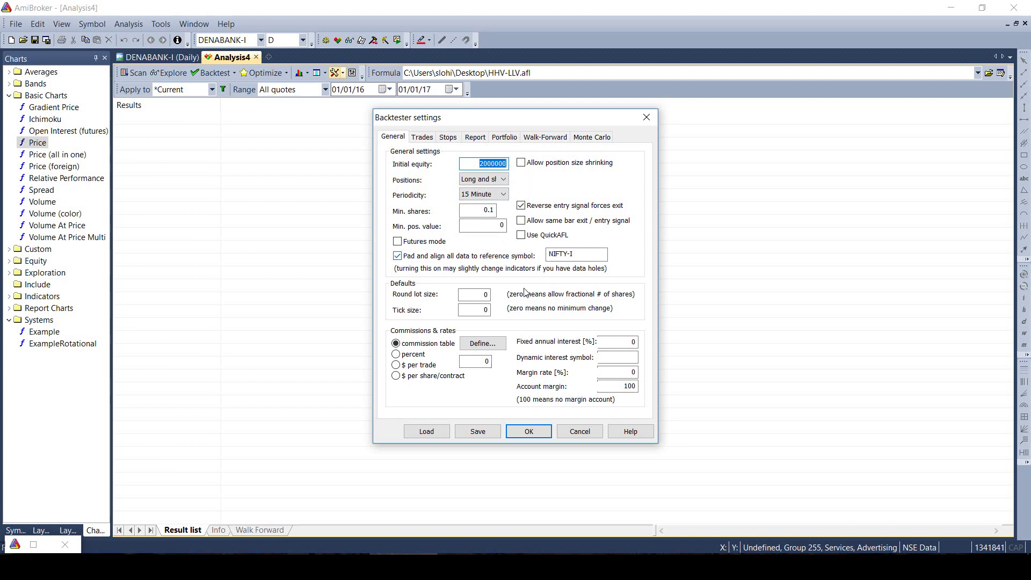
pyautogui.click(491, 345)
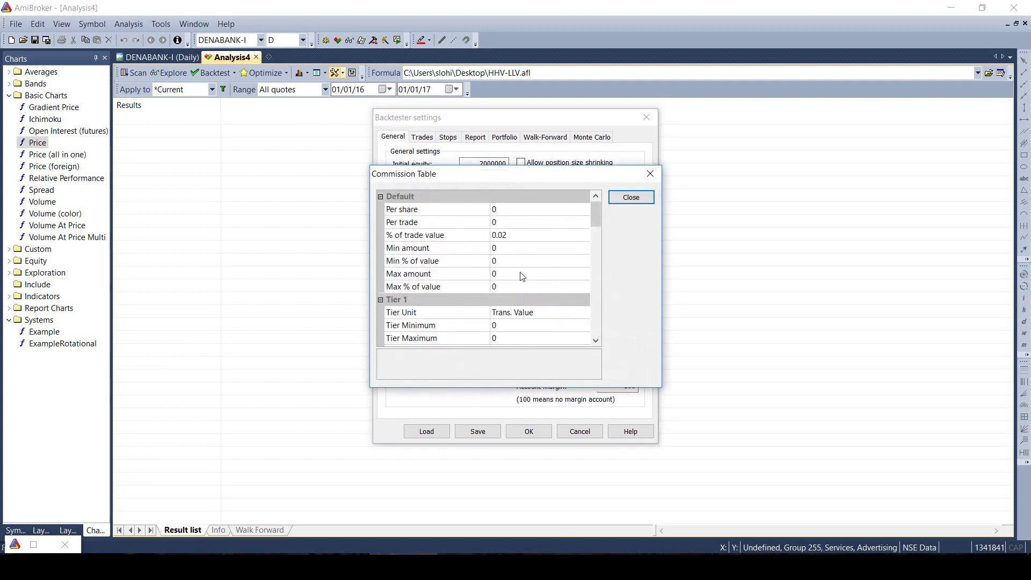
pyautogui.scroll(-1, 521, 278)
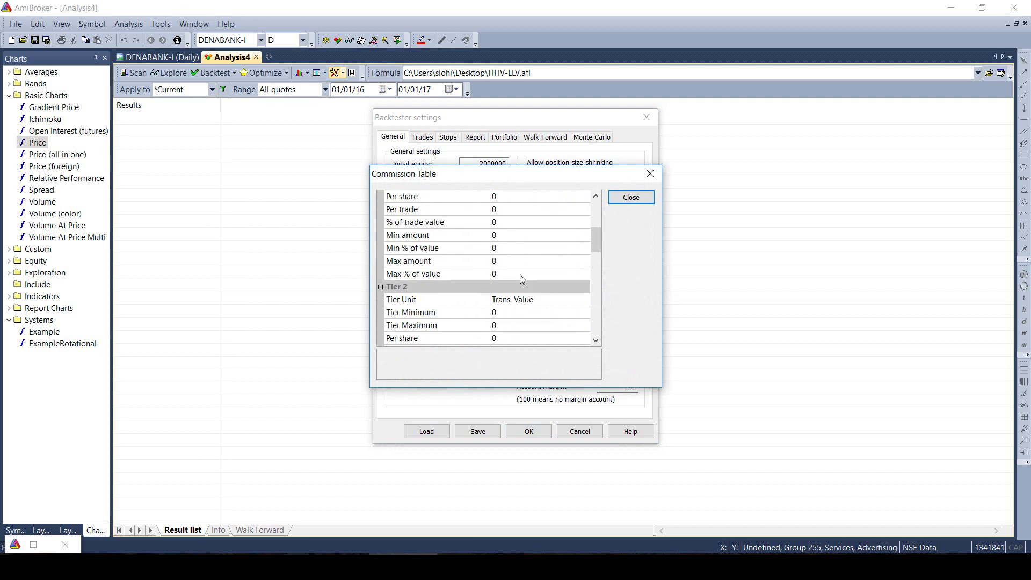
pyautogui.scroll(1, 521, 278)
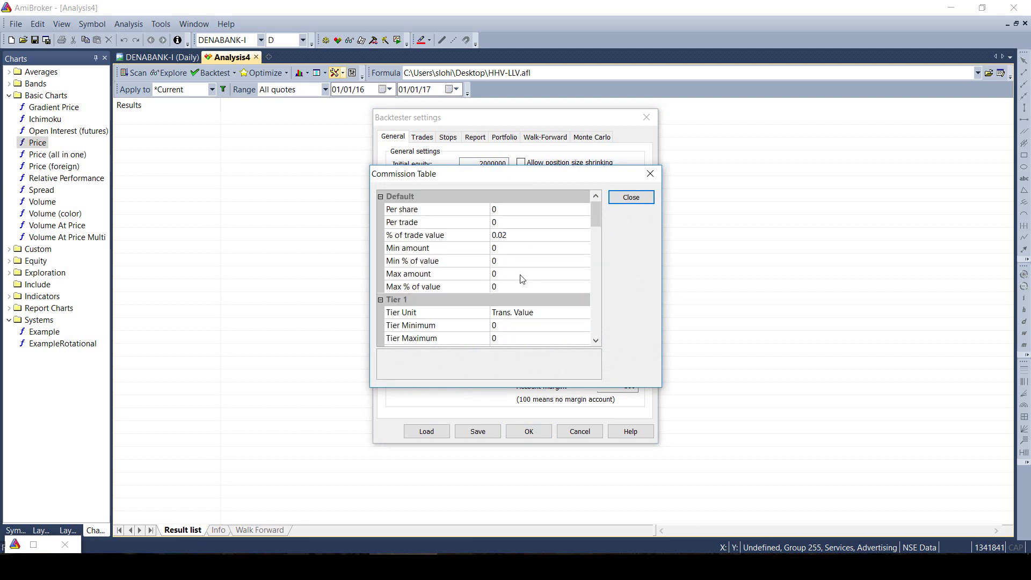
pyautogui.click(635, 198)
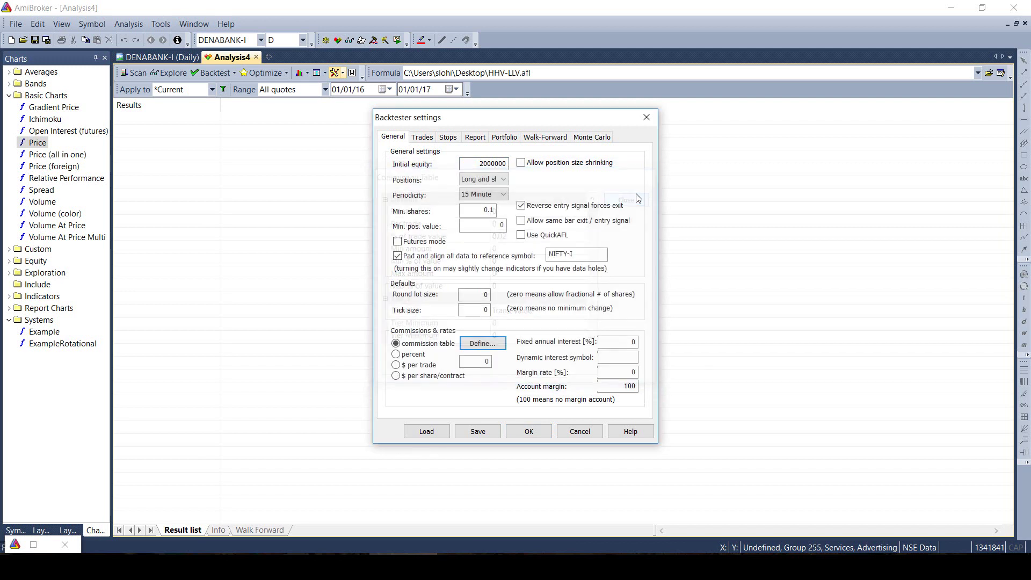
pyautogui.click(447, 138)
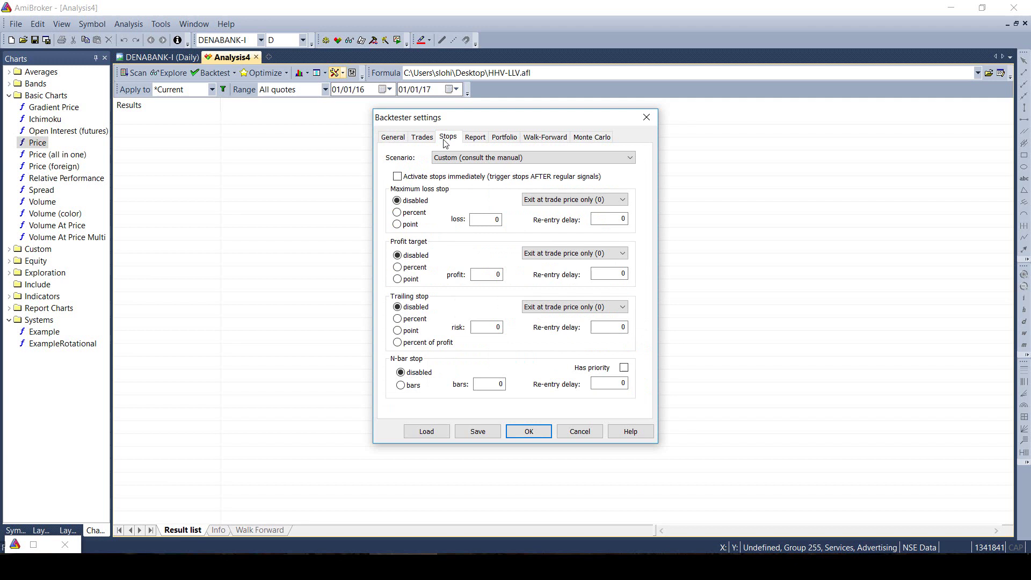
pyautogui.click(646, 118)
pyautogui.click(315, 77)
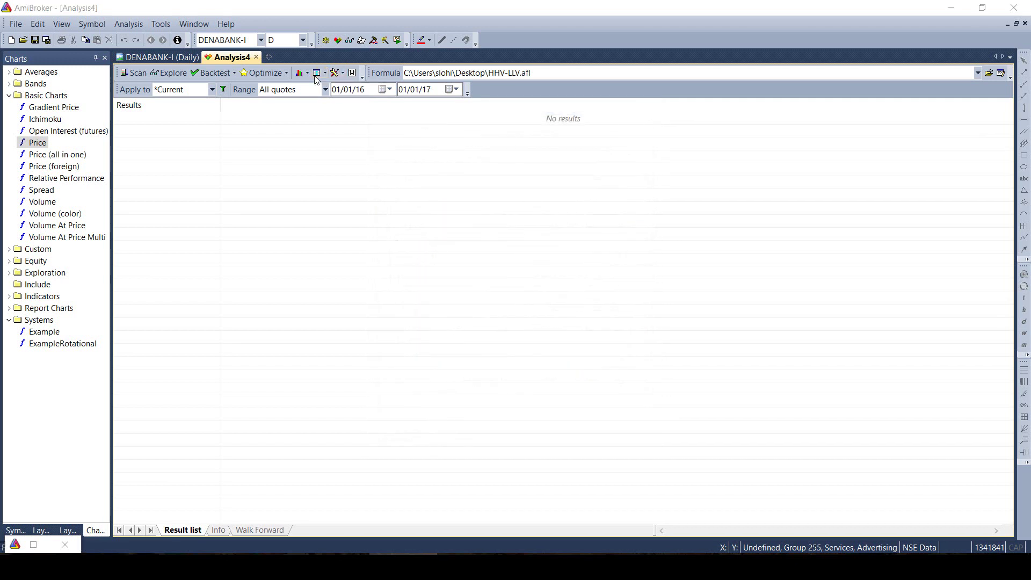
pyautogui.scroll(-1, 299, 264)
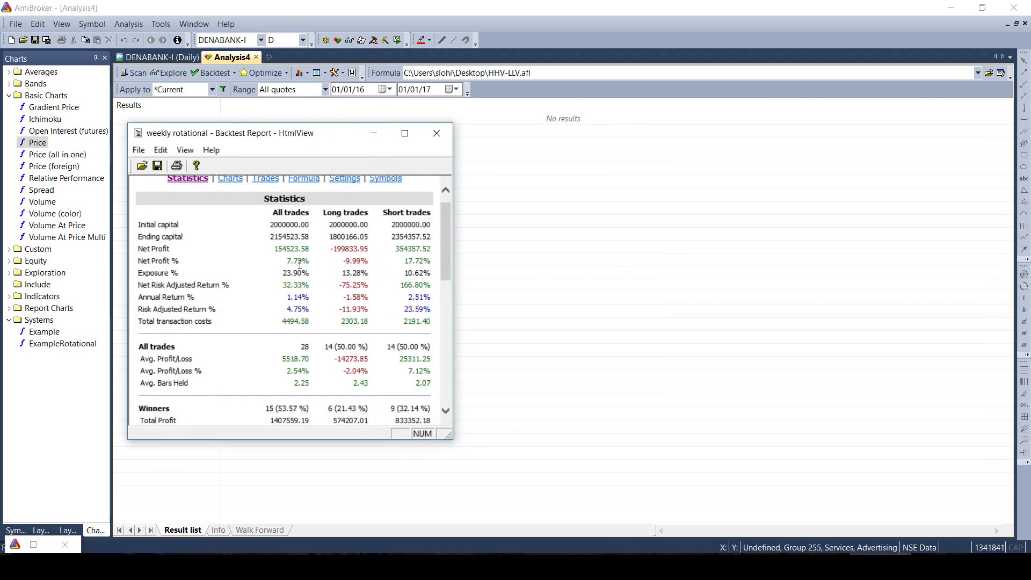
pyautogui.scroll(-1, 300, 265)
pyautogui.scroll(-1, 299, 264)
pyautogui.scroll(-1, 300, 264)
pyautogui.scroll(-1, 300, 264)
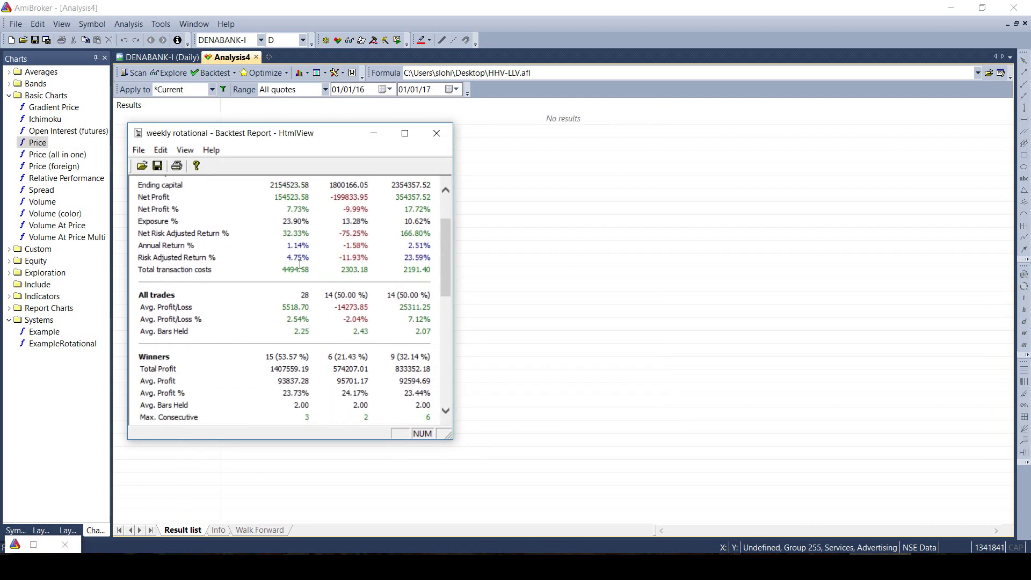
pyautogui.scroll(-4, 300, 264)
pyautogui.scroll(-3, 299, 264)
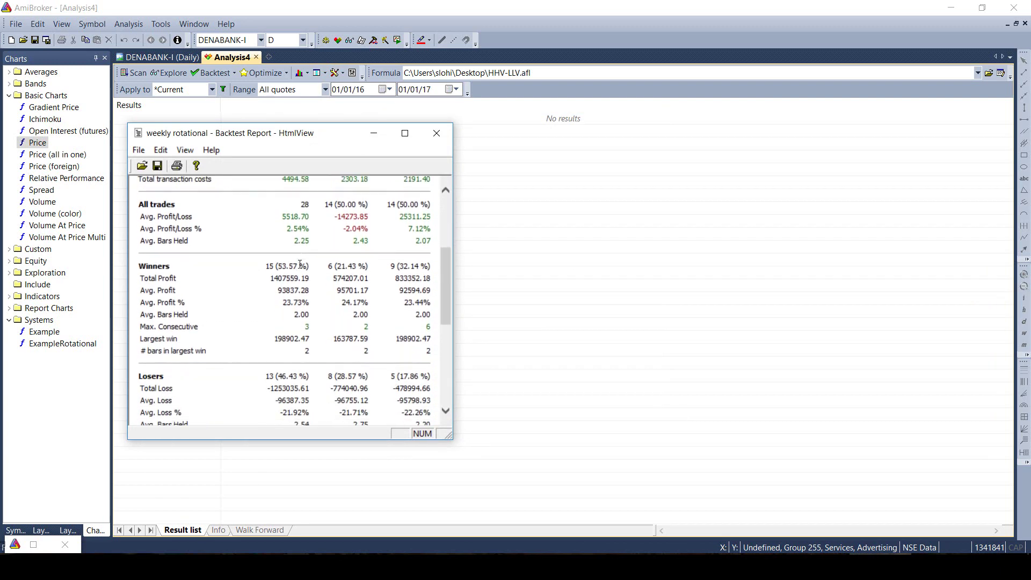
pyautogui.scroll(-10, 299, 264)
pyautogui.scroll(-9, 300, 264)
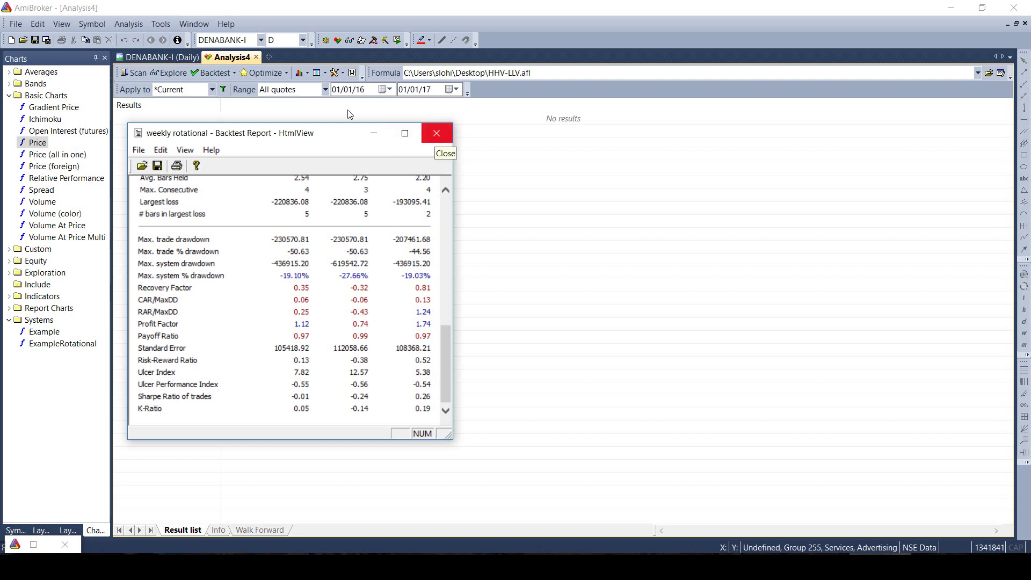
pyautogui.click(435, 139)
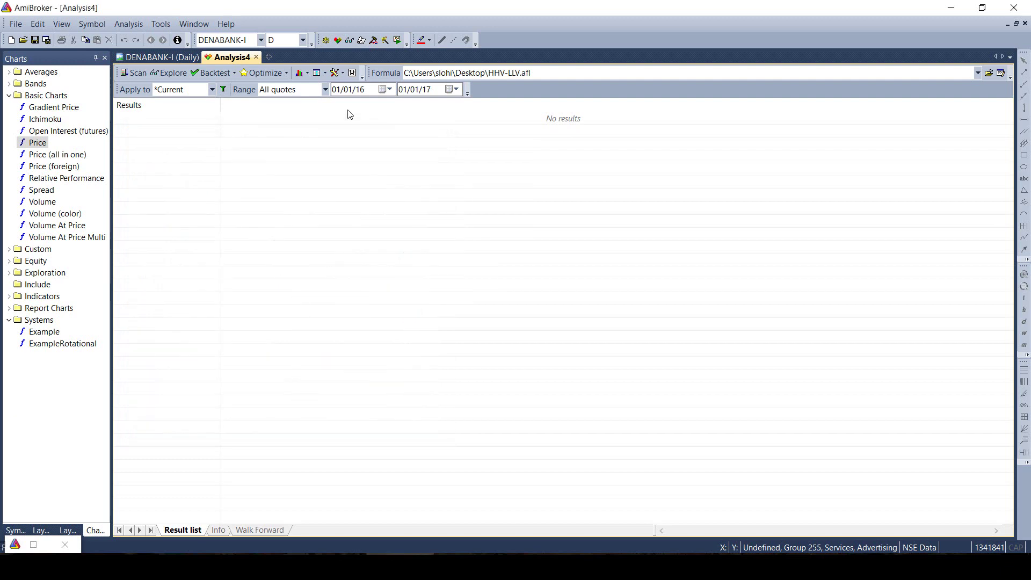
# Review the HHV-LLV formula code, then check the available formula file choices
pyautogui.click(1001, 75)
pyautogui.scroll(-5, 704, 260)
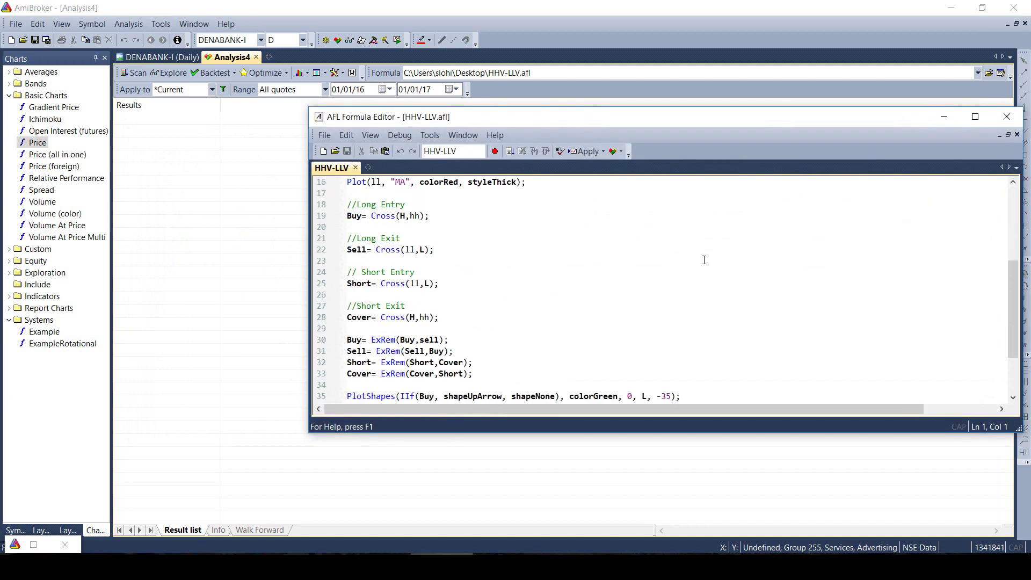
pyautogui.scroll(1, 704, 259)
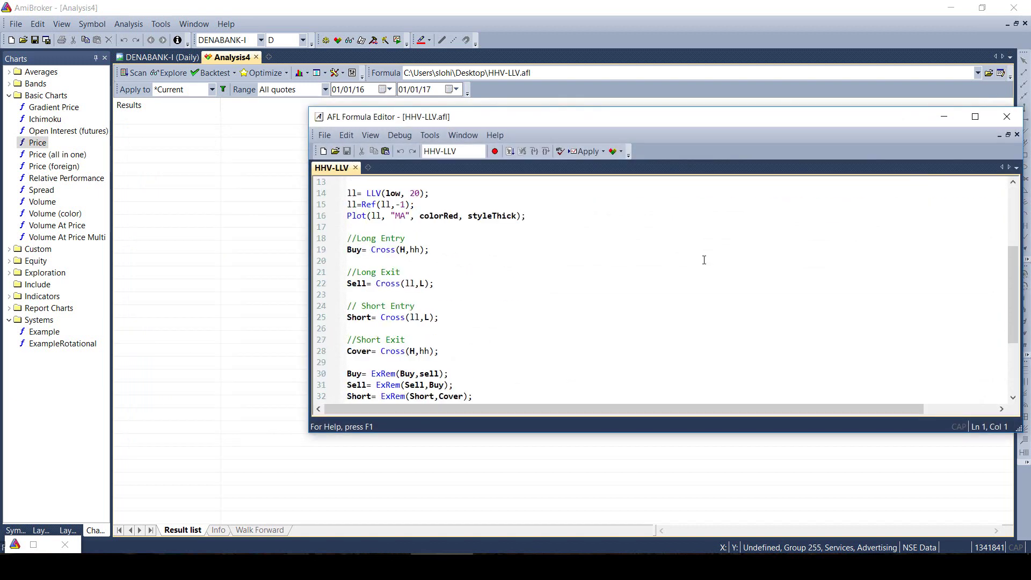
pyautogui.click(1006, 116)
pyautogui.click(601, 76)
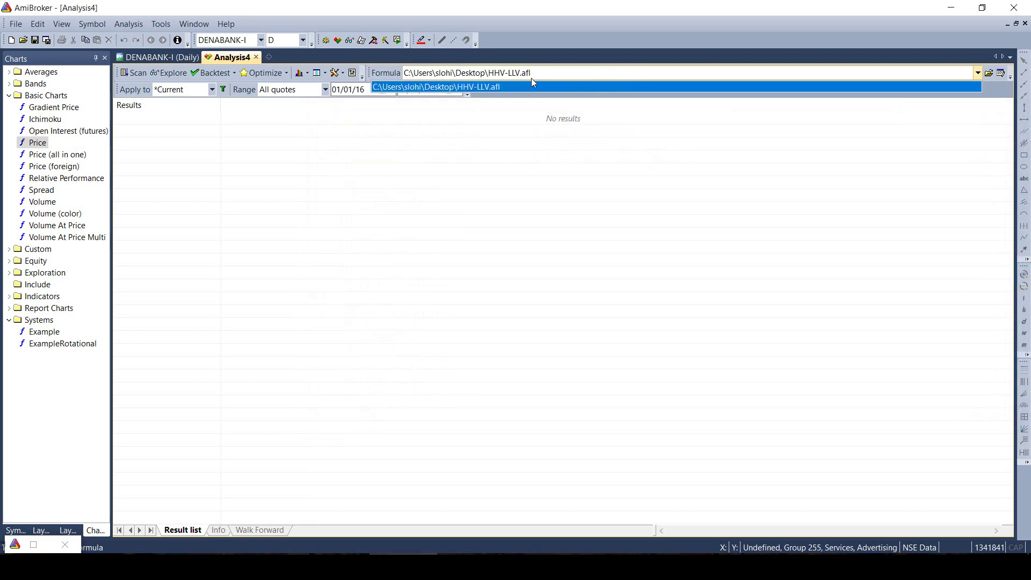
# Check the backtester settings without changes and keep Apply to on the current symbol
pyautogui.click(334, 73)
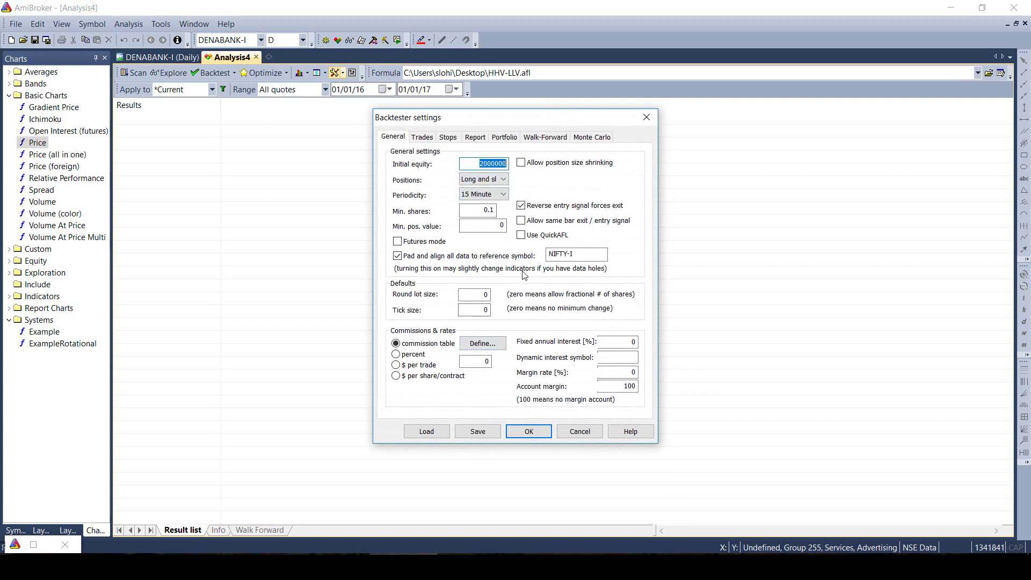
pyautogui.click(577, 434)
pyautogui.click(212, 89)
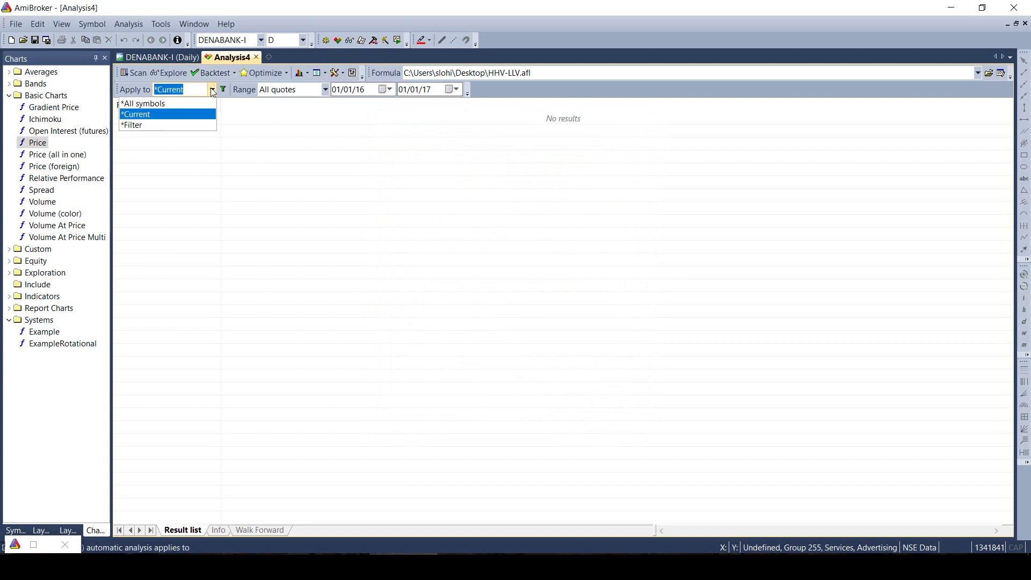
pyautogui.click(183, 115)
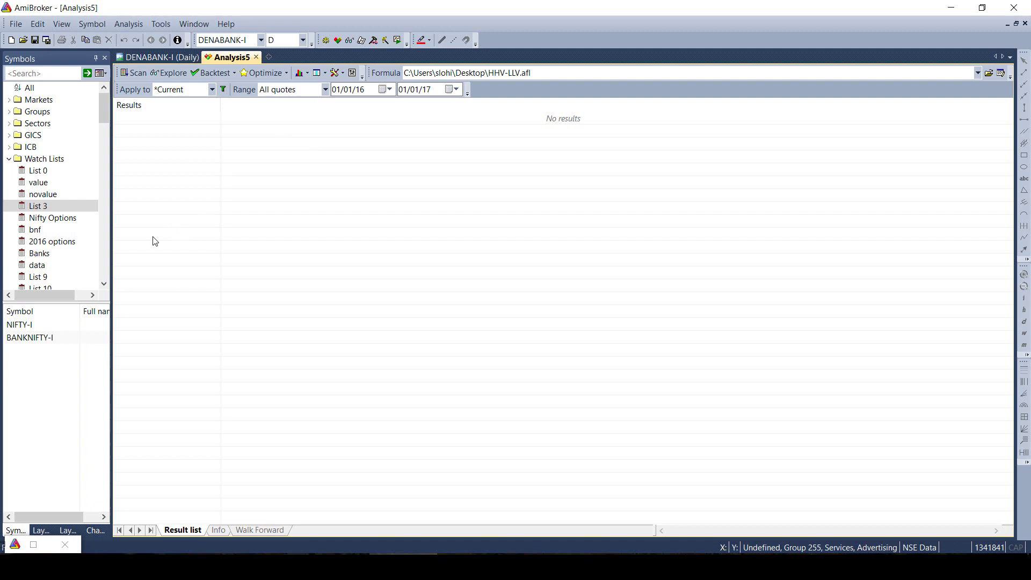
# Backtest HHV-LLV on BANKNIFTY-I with Apply to *Current and show the Info log summary
pyautogui.click(49, 340)
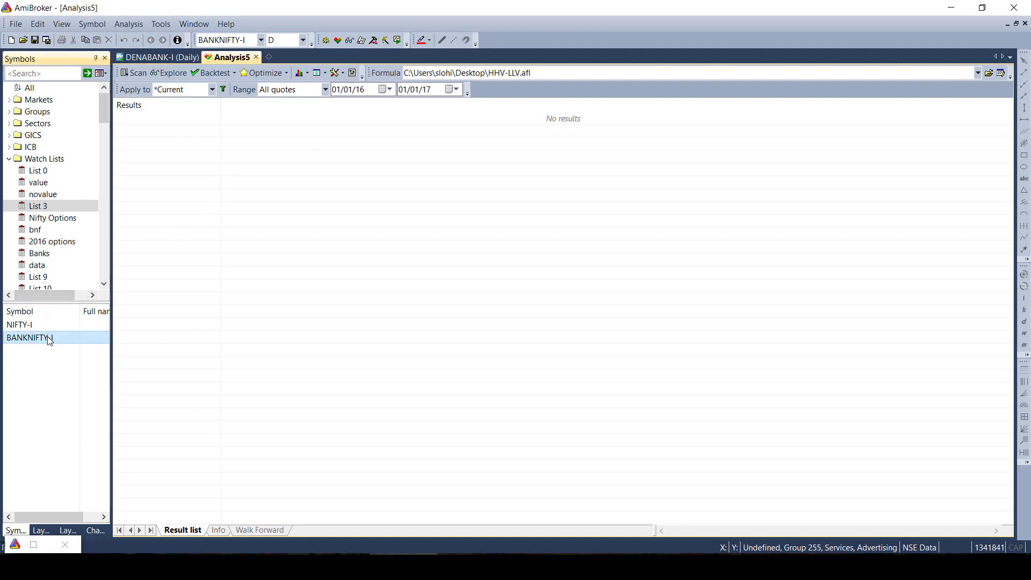
pyautogui.click(215, 90)
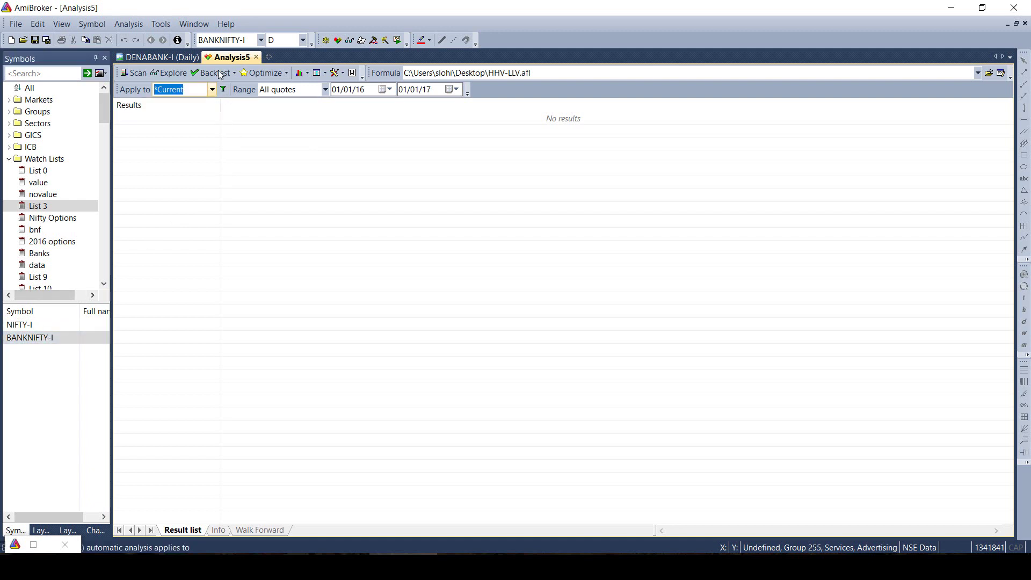
pyautogui.click(215, 73)
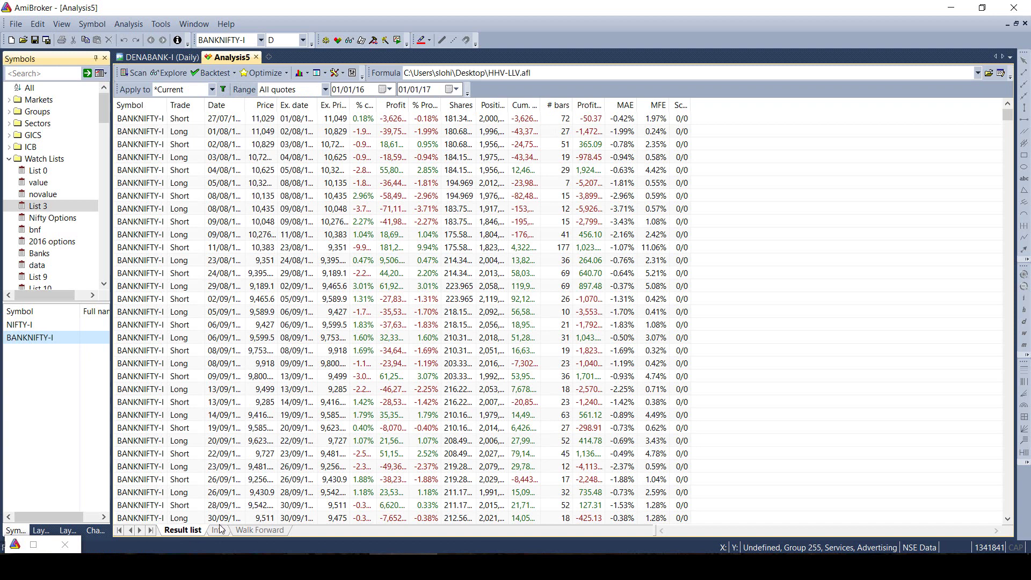
pyautogui.click(218, 530)
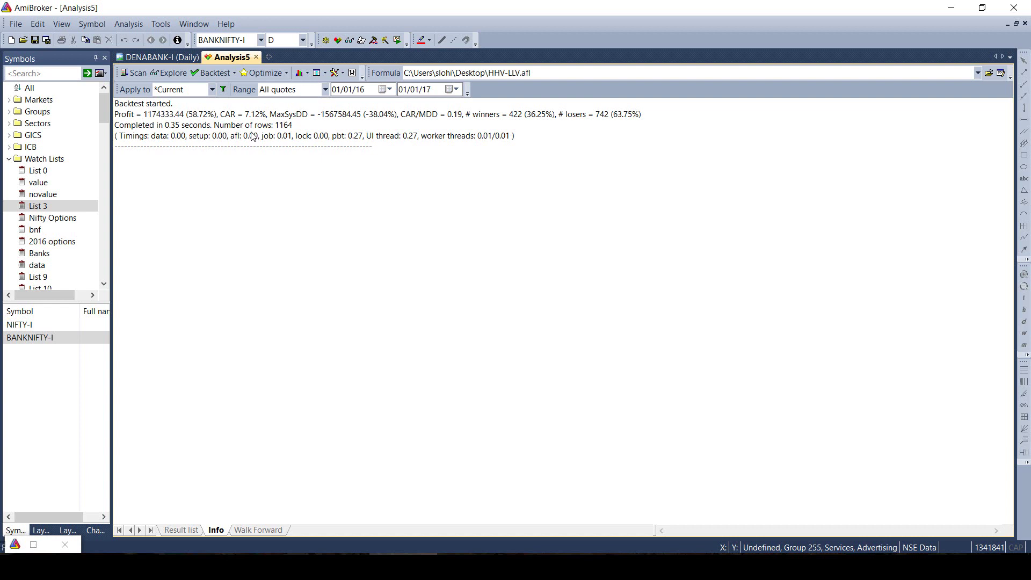
# Open the detailed backtest report and enlarge it so the equity chart shows its axes
pyautogui.click(316, 73)
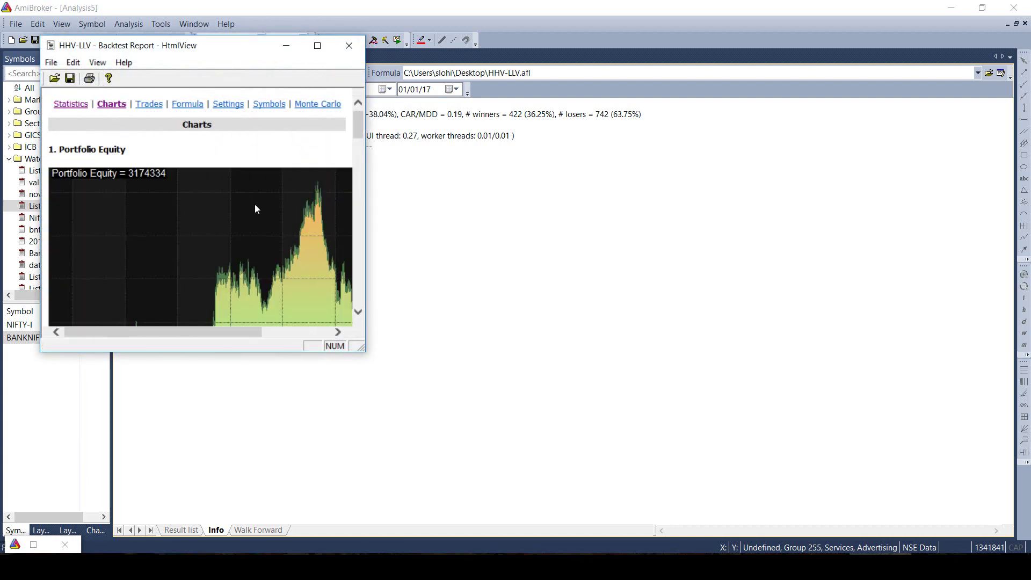
pyautogui.scroll(-2, 254, 204)
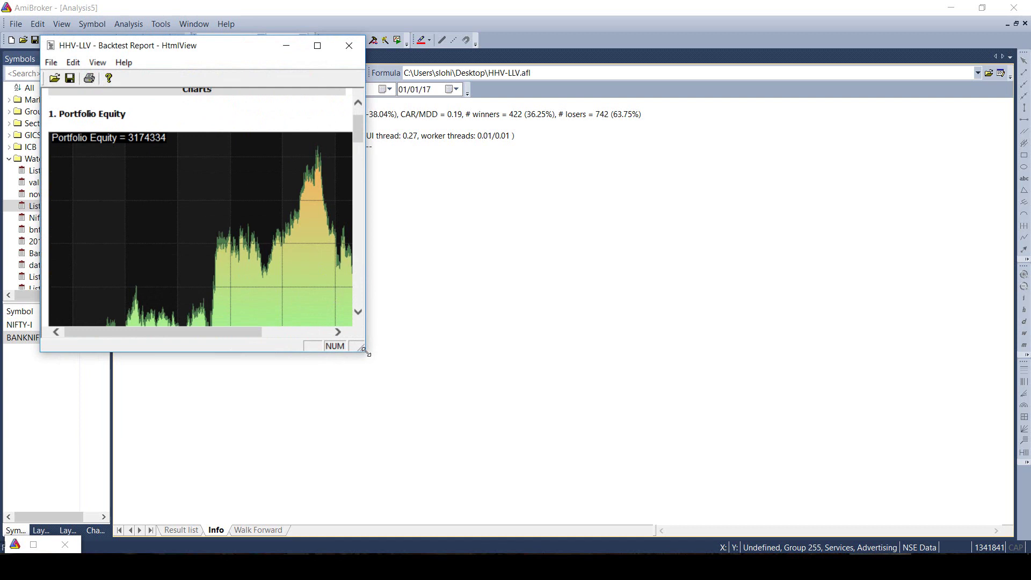
pyautogui.moveTo(365, 353); pyautogui.dragTo(468, 429)
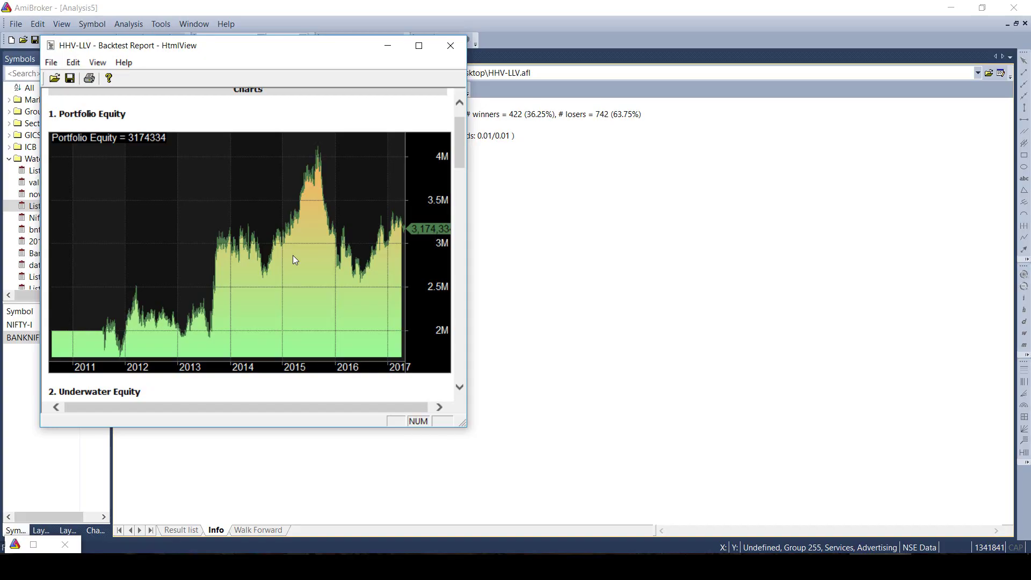
pyautogui.scroll(1, 226, 145)
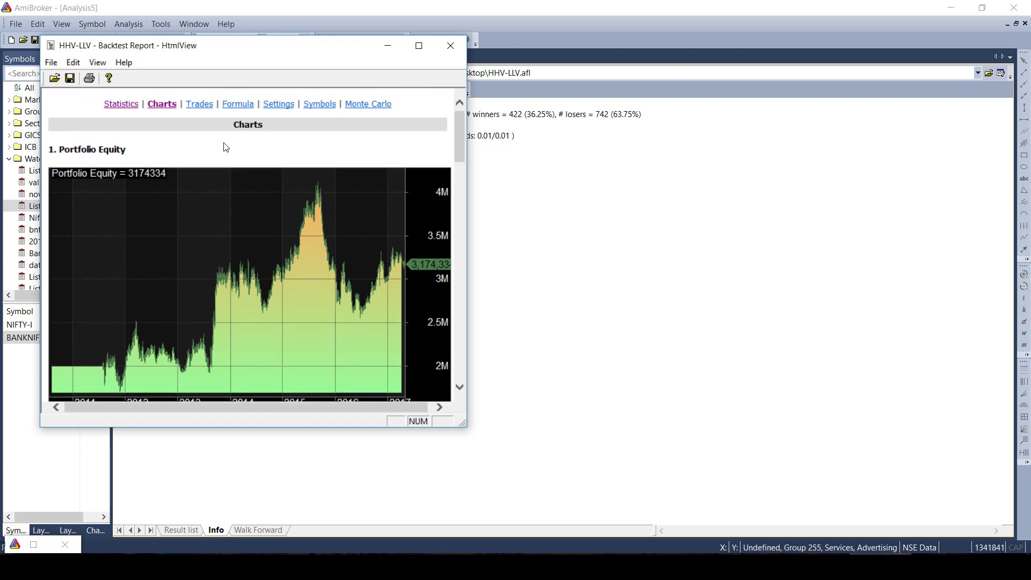
# On the Statistics page, highlight 1164 trades, 422 winners (36.25%) and 63.75% losers
pyautogui.click(123, 103)
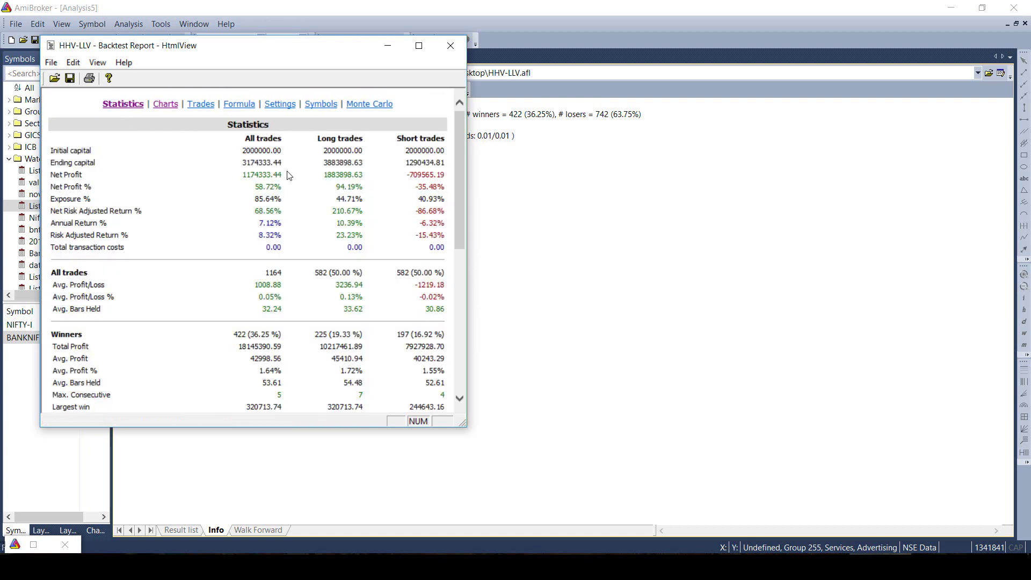
pyautogui.doubleClick(274, 272)
pyautogui.scroll(-2, 279, 208)
pyautogui.scroll(-2, 274, 204)
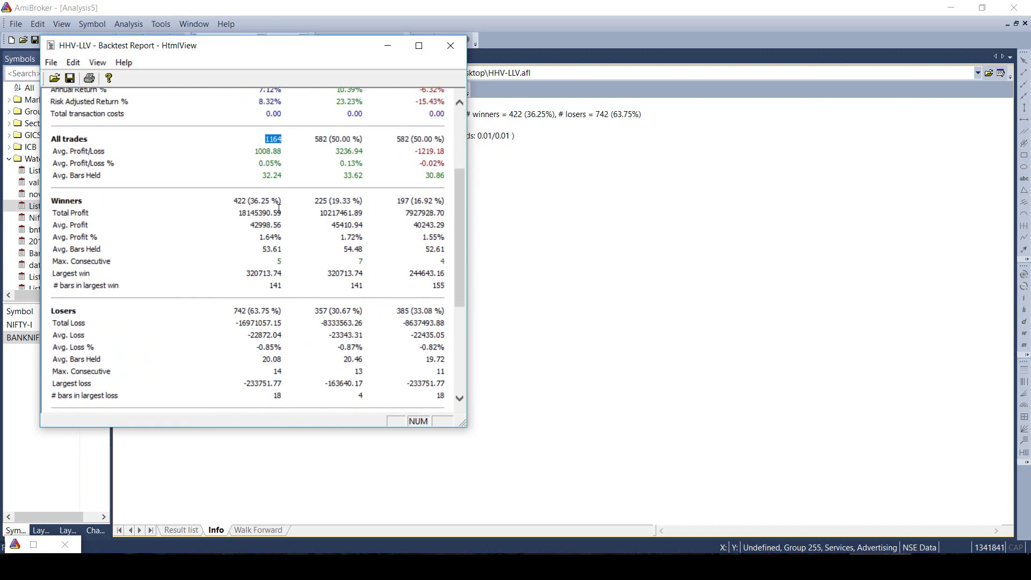
pyautogui.moveTo(281, 202); pyautogui.dragTo(233, 202)
pyautogui.moveTo(270, 312); pyautogui.dragTo(261, 311)
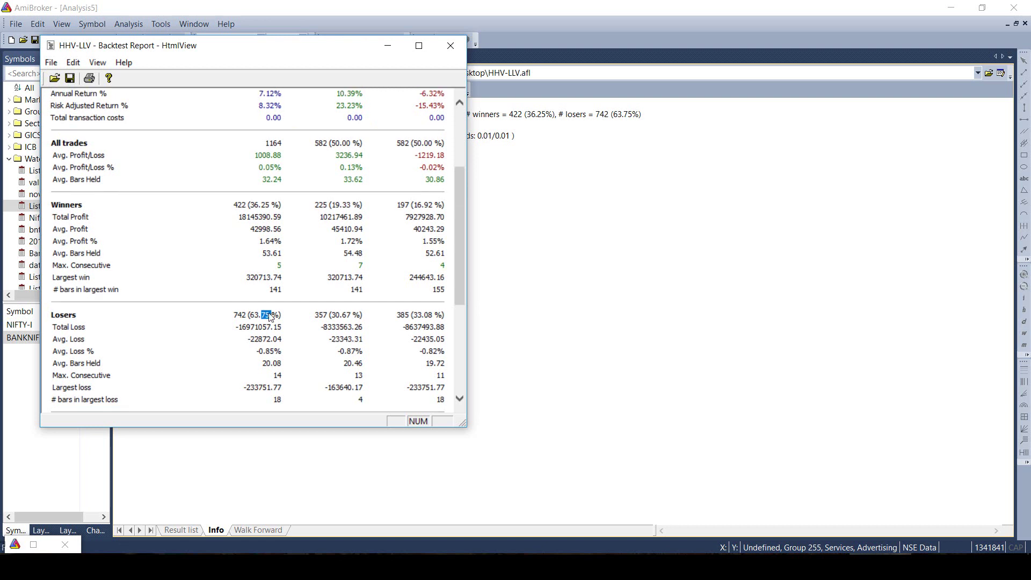
pyautogui.scroll(1, 274, 199)
pyautogui.click(276, 189)
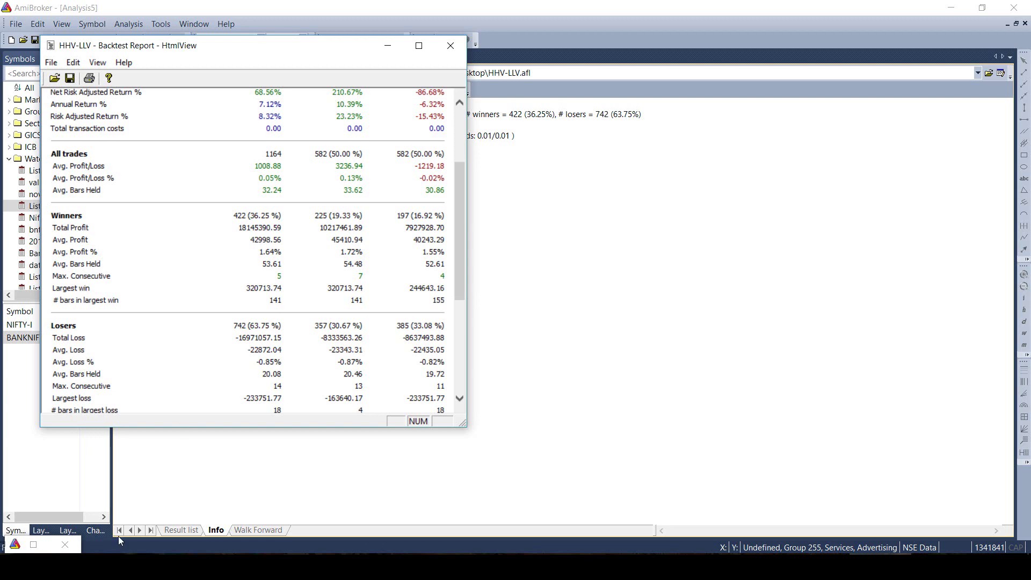
pyautogui.press('super')
pyautogui.write('calc')
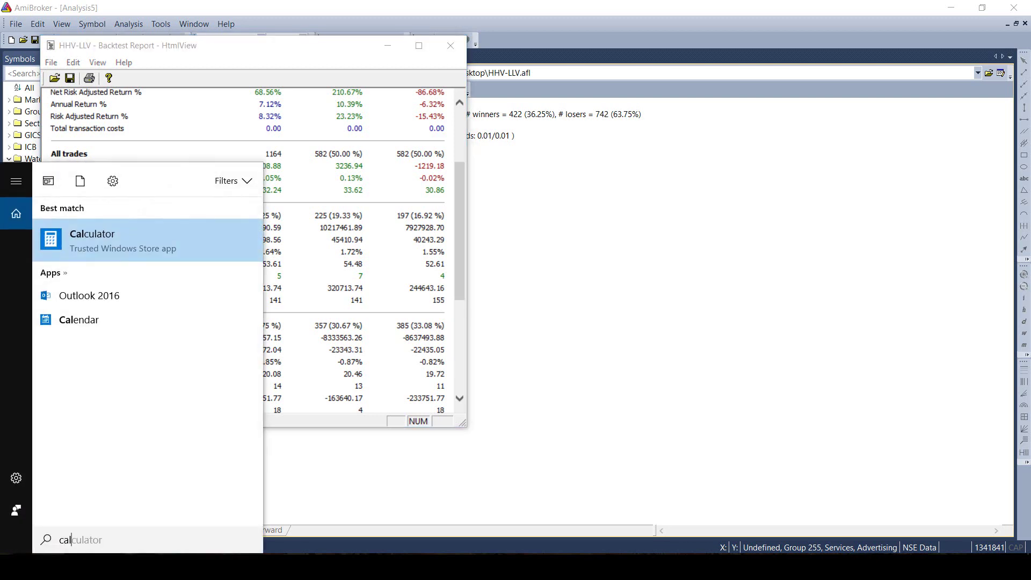
pyautogui.press('Return')
pyautogui.write('32')
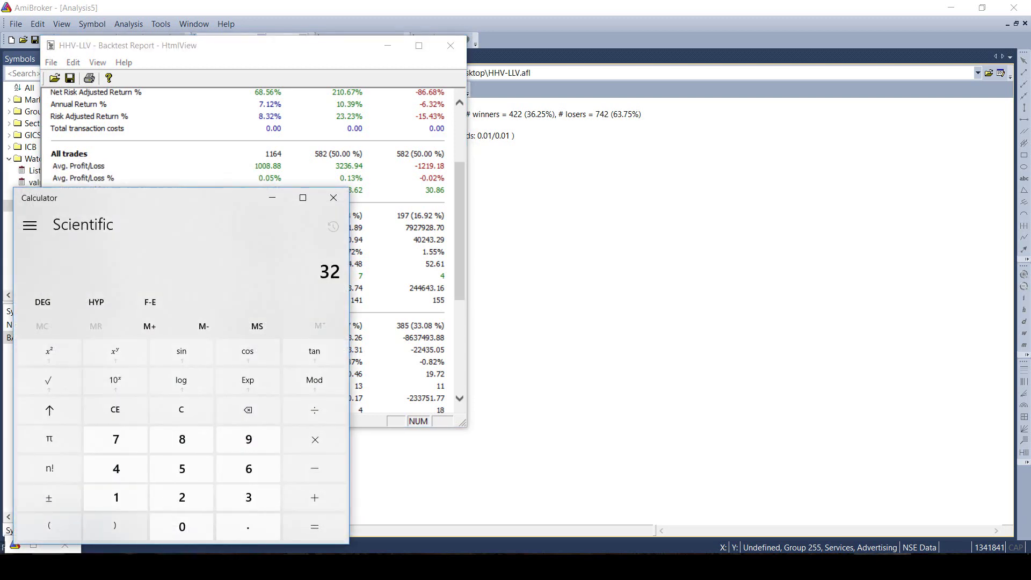
pyautogui.write('.24*15')
pyautogui.press('Return')
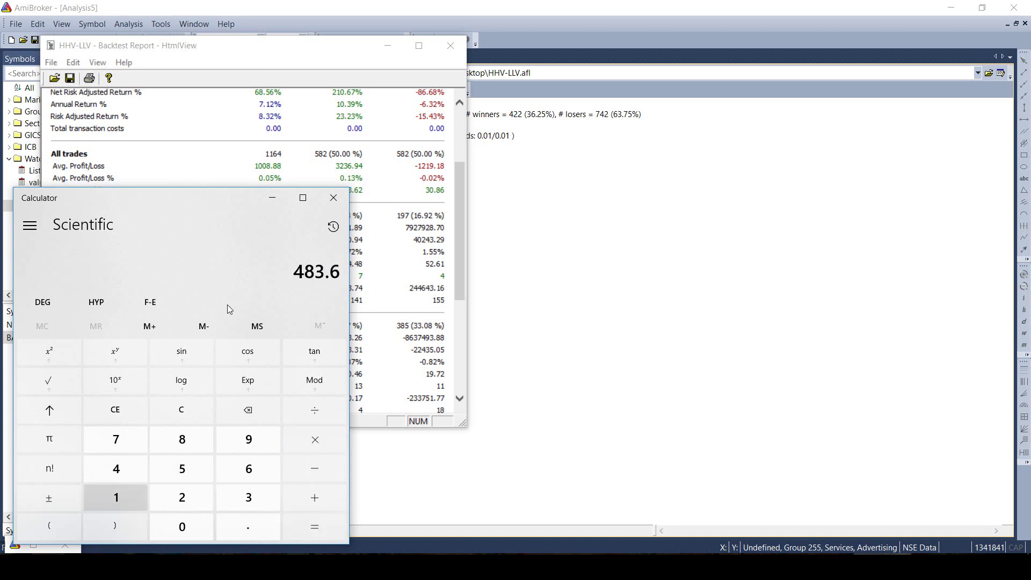
pyautogui.click(331, 202)
pyautogui.scroll(2, 331, 205)
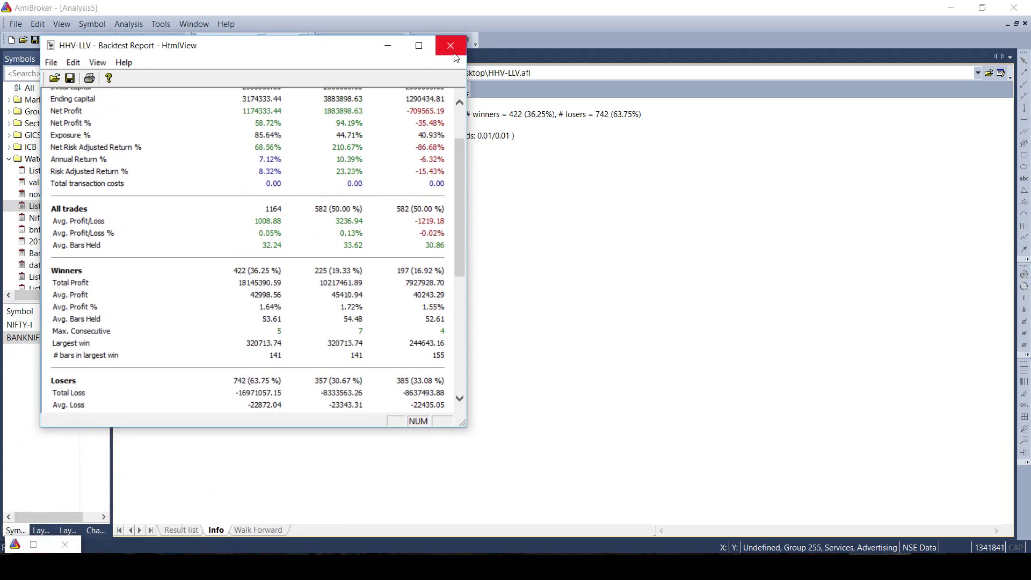
# Change the backtester commission to 0.02% of trade value
pyautogui.click(387, 46)
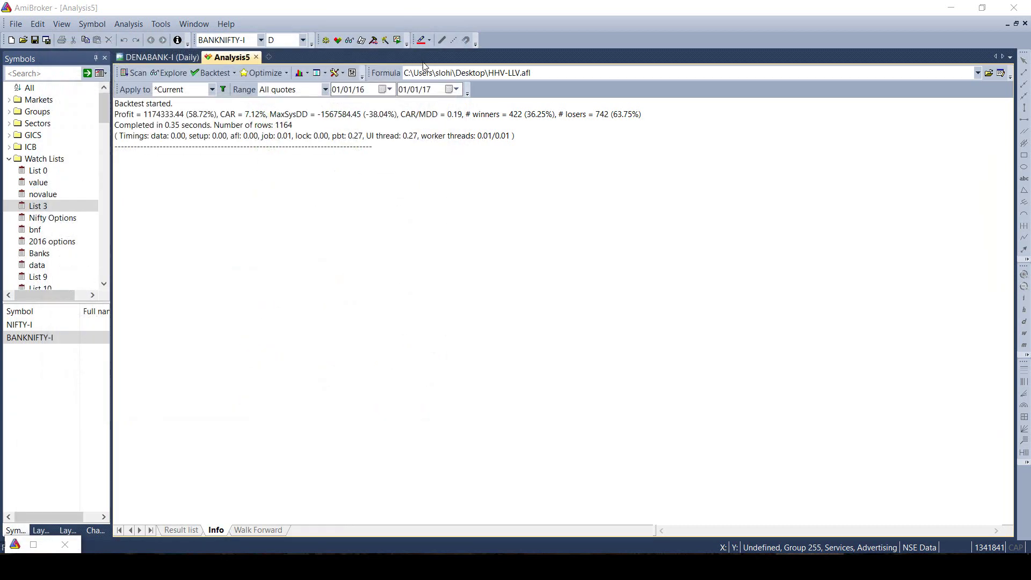
pyautogui.click(335, 73)
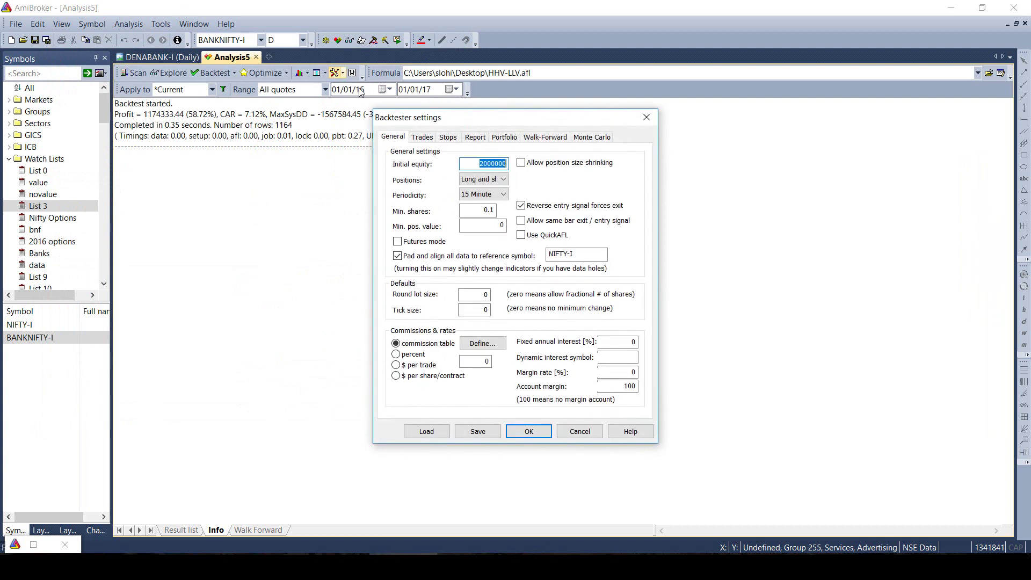
pyautogui.click(477, 345)
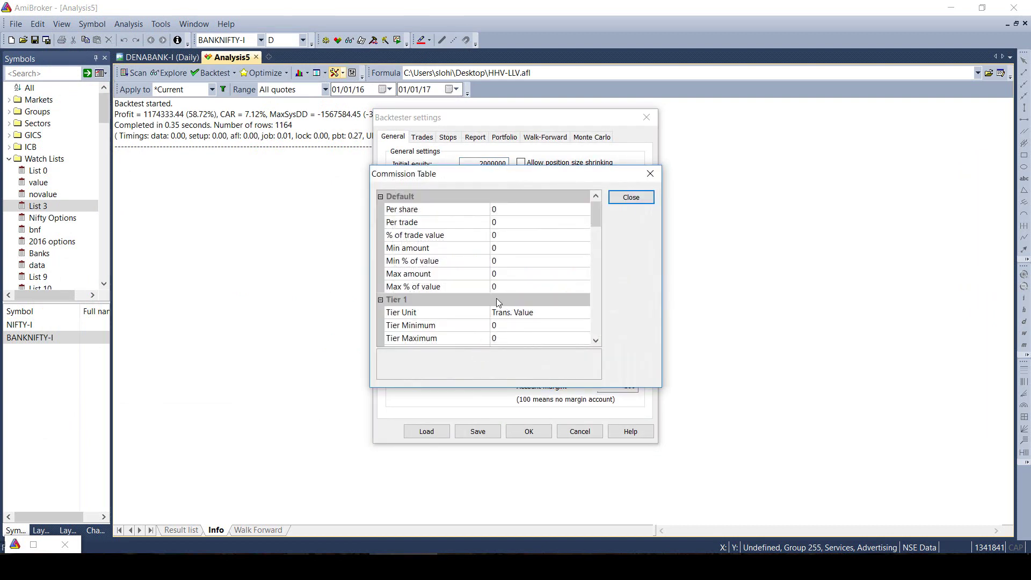
pyautogui.click(499, 208)
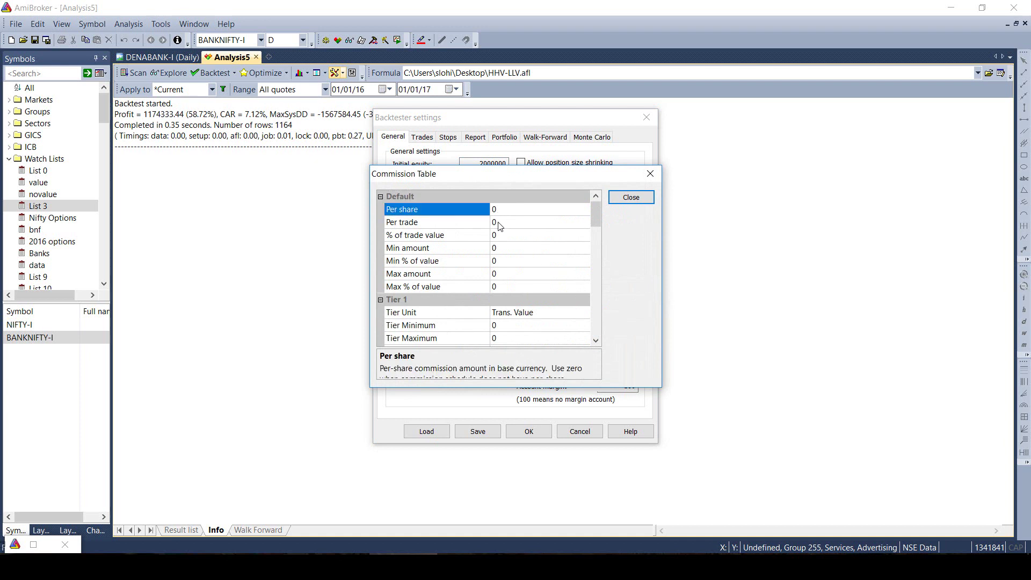
pyautogui.click(501, 237)
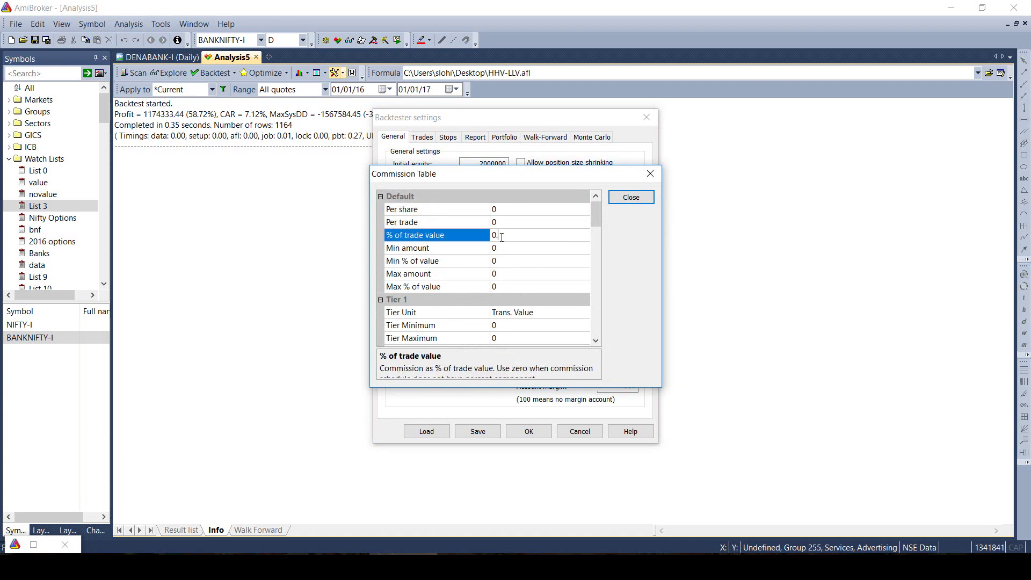
pyautogui.press('Return')
pyautogui.press('Return')
# Re-run the backtest and note the second result's -7499.63 profit
pyautogui.click(205, 75)
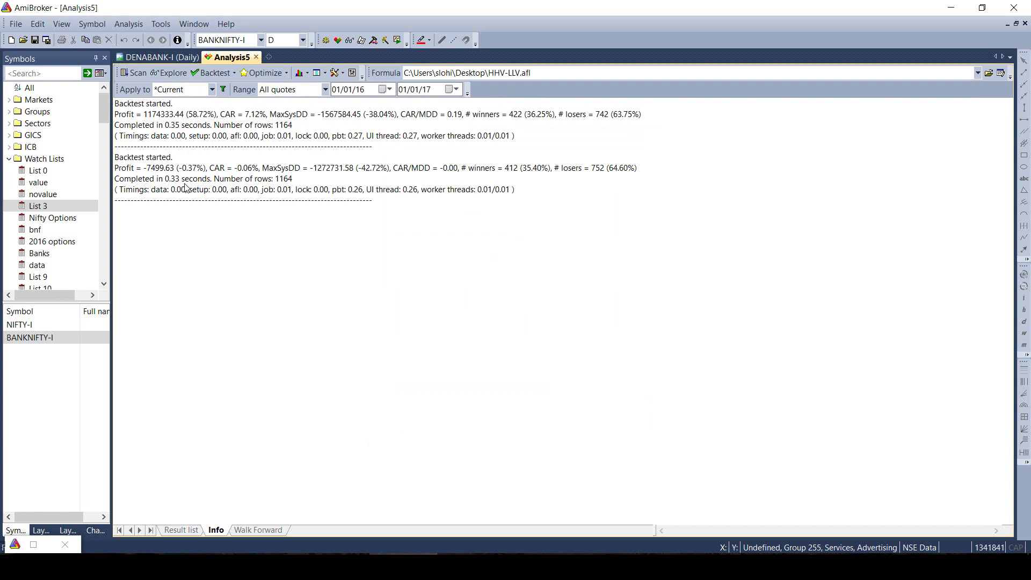
pyautogui.click(192, 170)
pyautogui.click(198, 180)
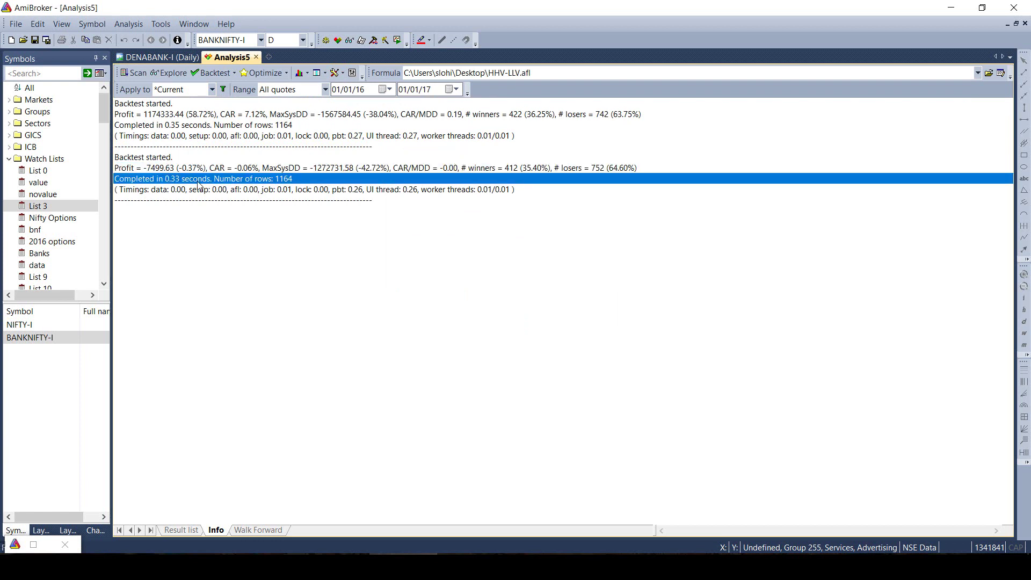
# Set account margin and margin rate to 10, then re-run the backtest (profit -1999874.44)
pyautogui.click(336, 74)
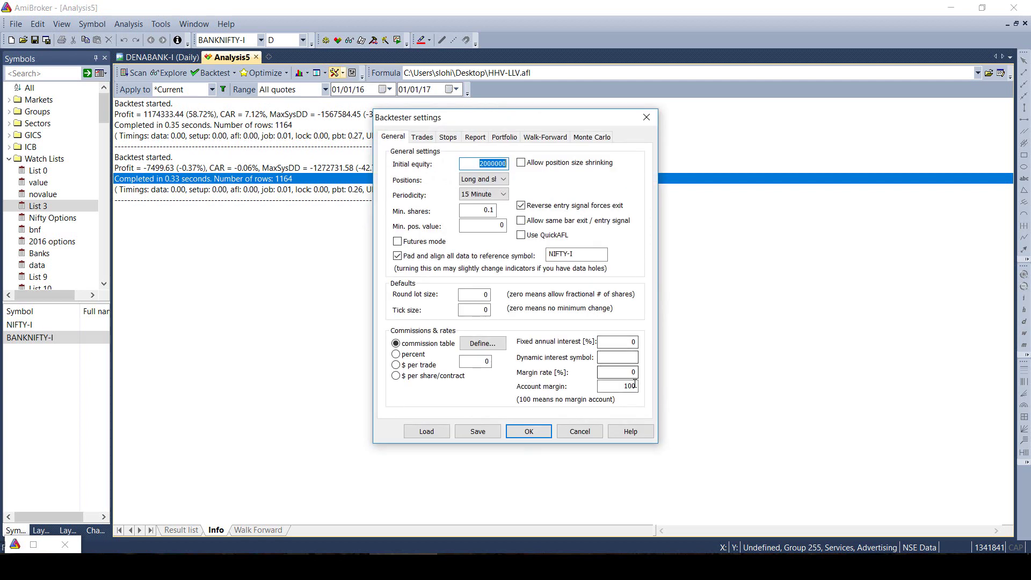
pyautogui.click(635, 384)
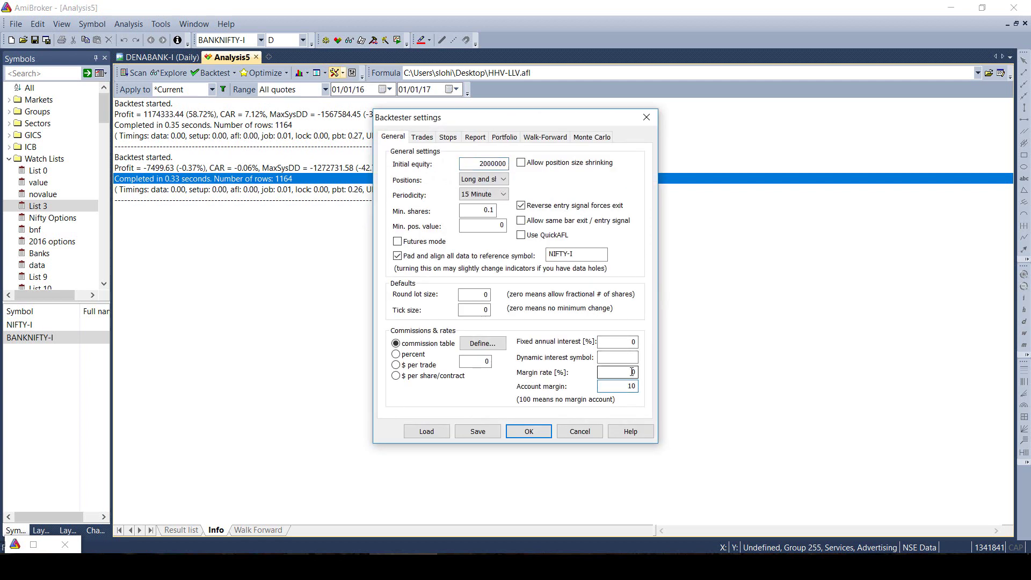
pyautogui.click(632, 372)
pyautogui.write('10')
pyautogui.click(528, 431)
pyautogui.click(212, 73)
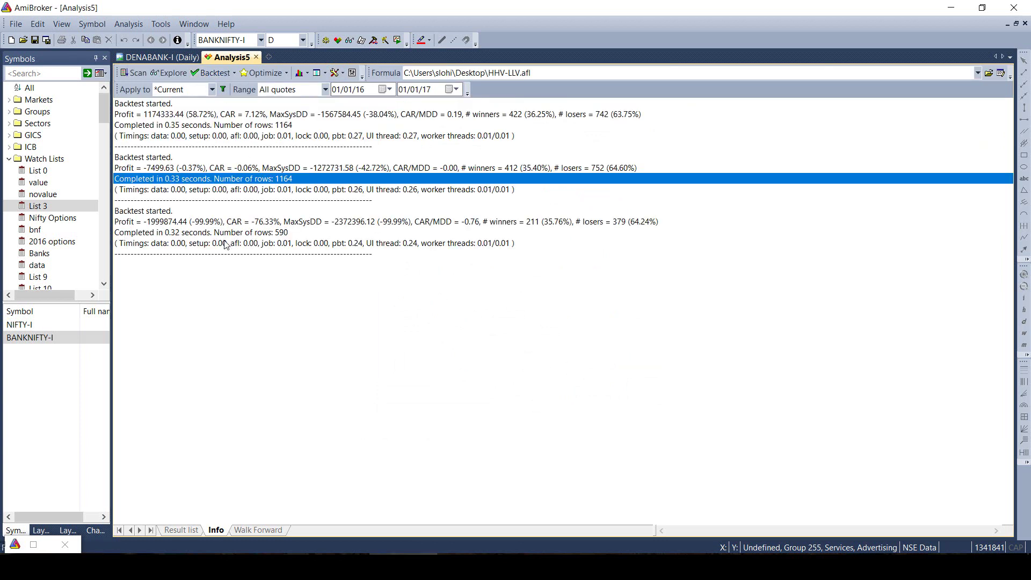
pyautogui.click(234, 246)
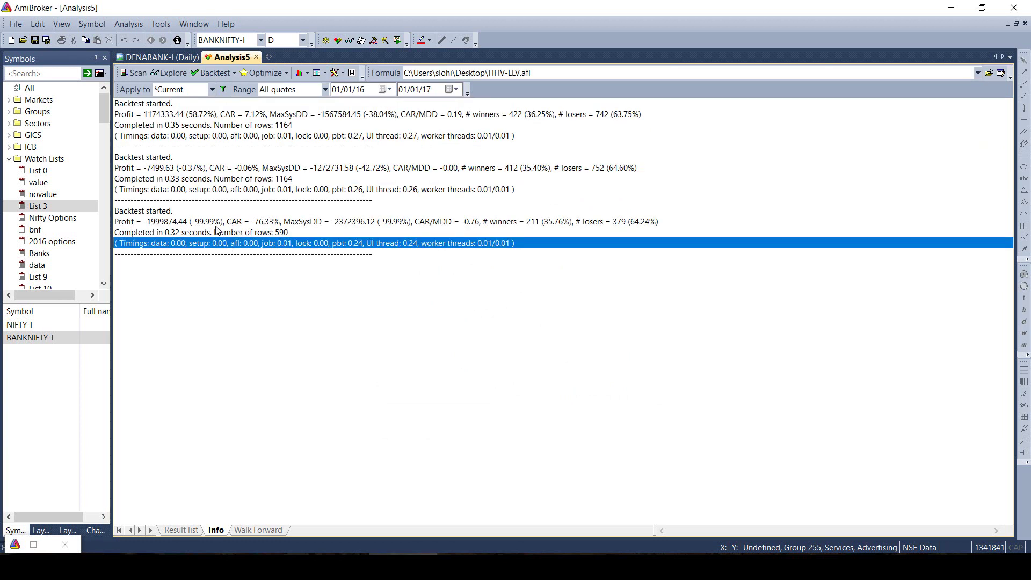